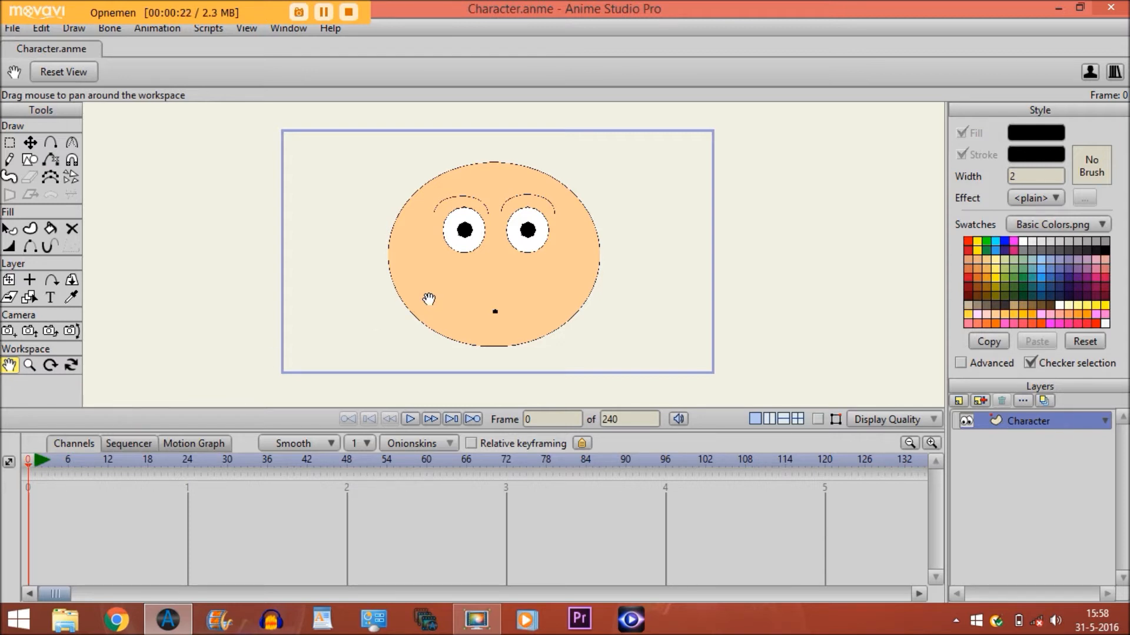
# Create a new action named Angry from the Actions panel via the Window menu
pyautogui.click(289, 28)
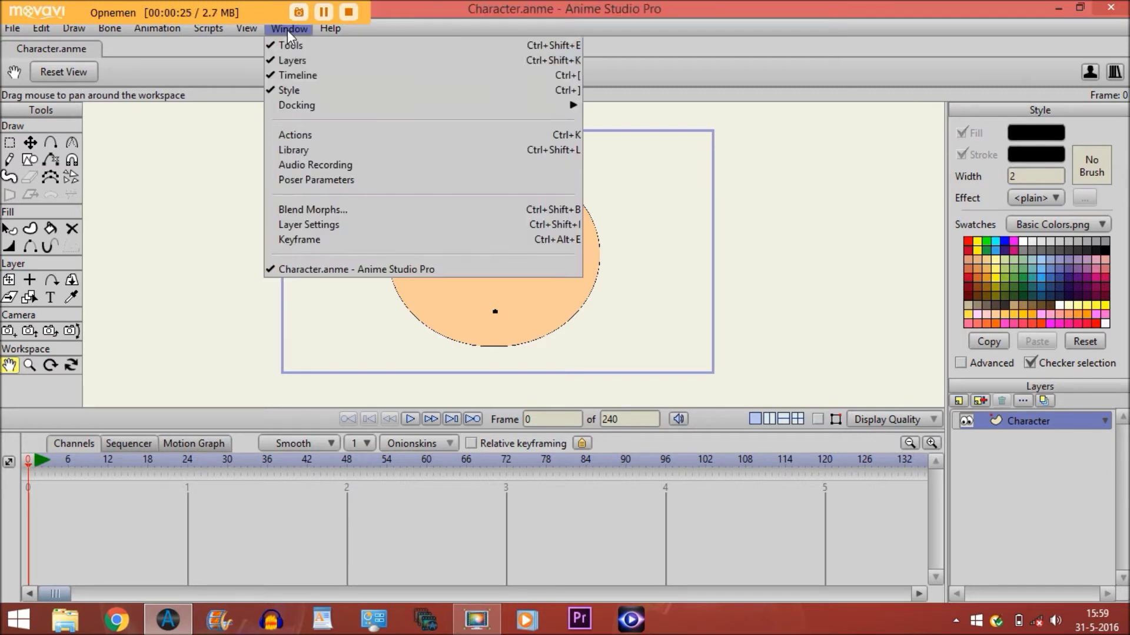
pyautogui.click(306, 134)
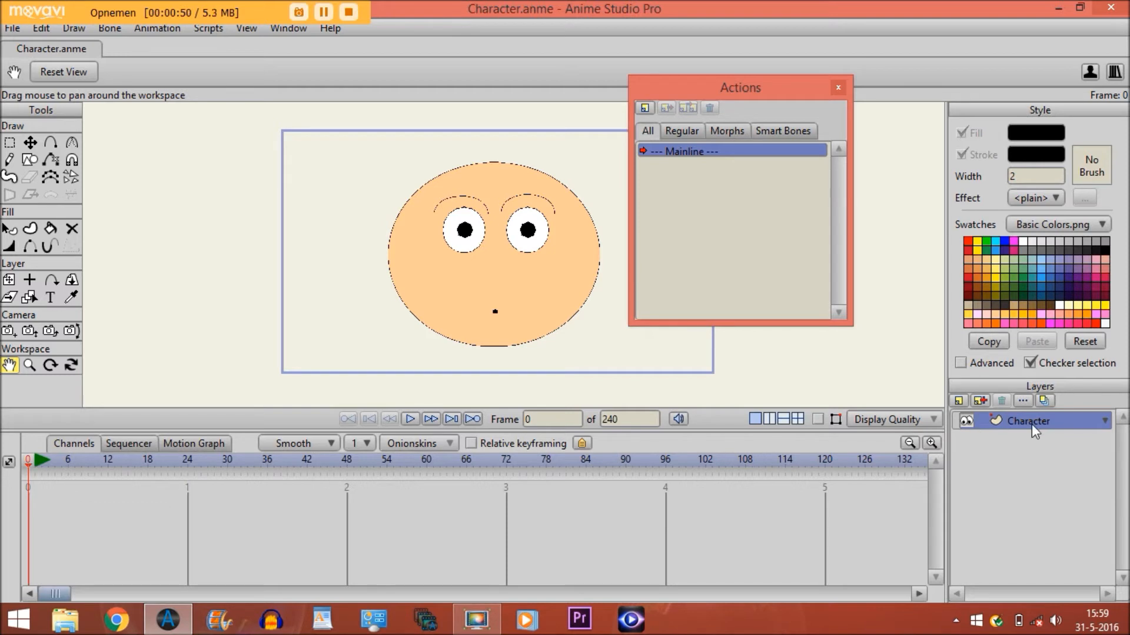
pyautogui.click(645, 107)
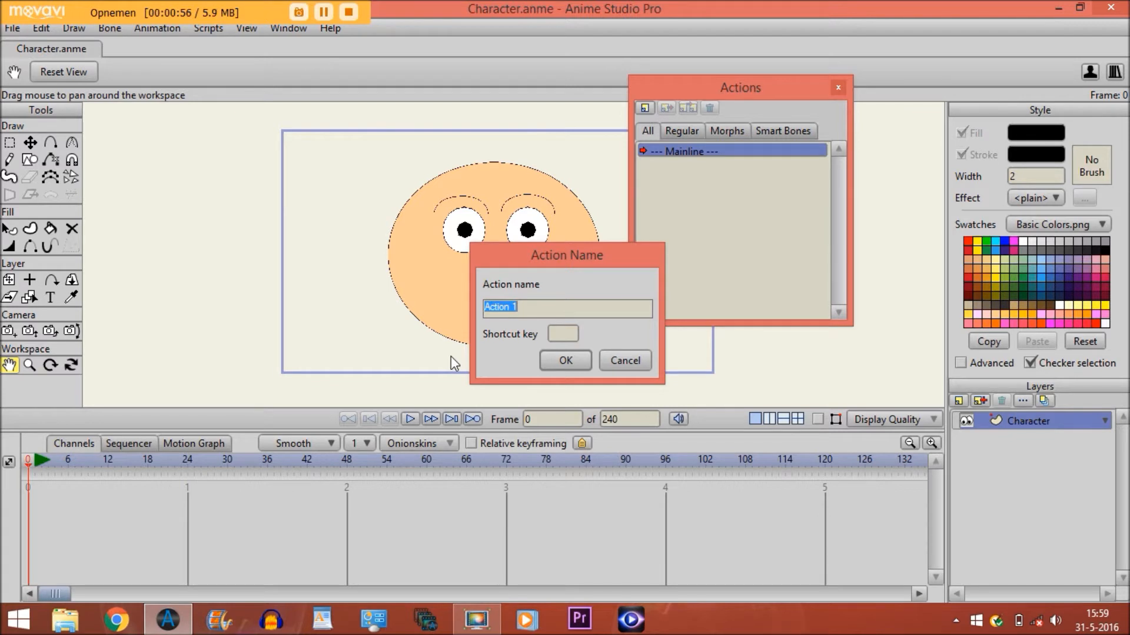
pyautogui.write('Ang')
pyautogui.write('ry')
pyautogui.click(566, 360)
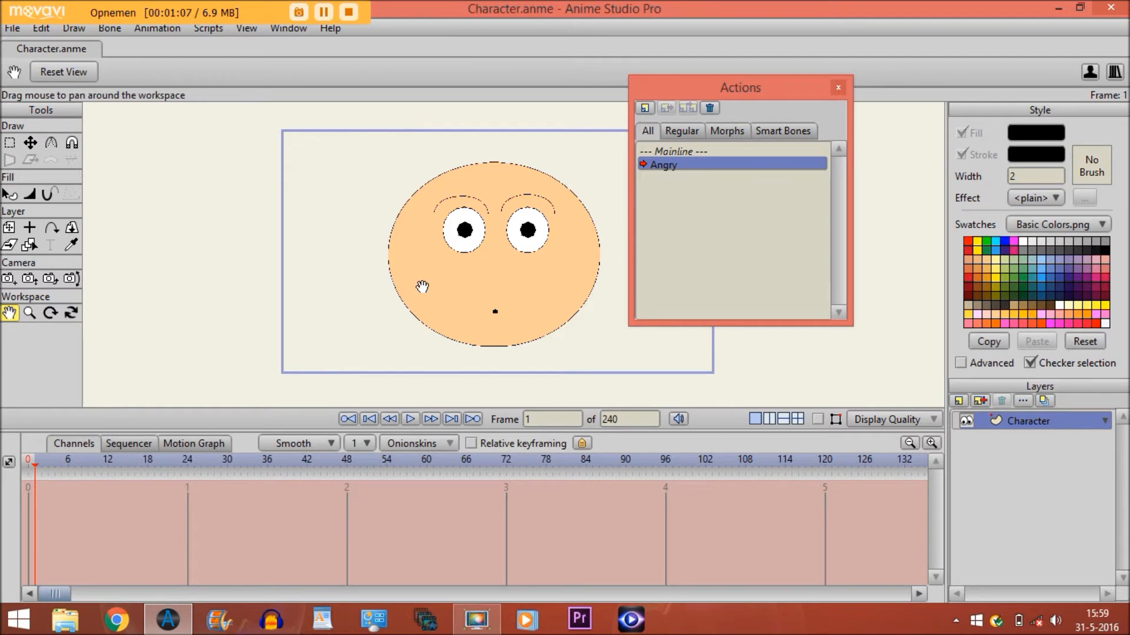
pyautogui.scroll(2, 420, 293)
pyautogui.scroll(3, 425, 283)
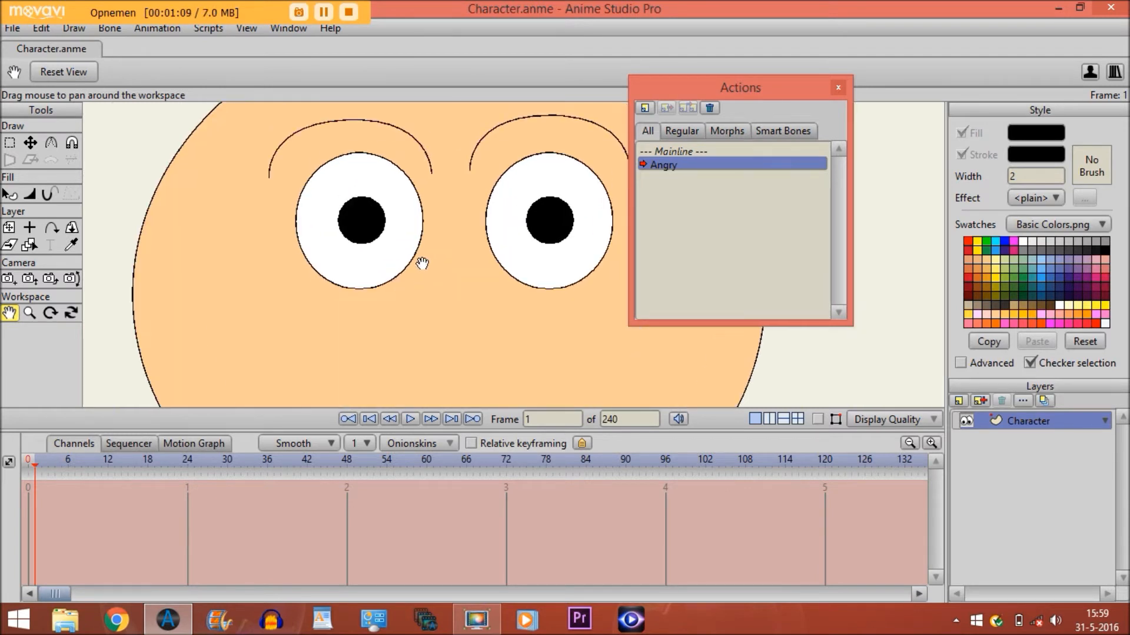
pyautogui.scroll(2, 411, 291)
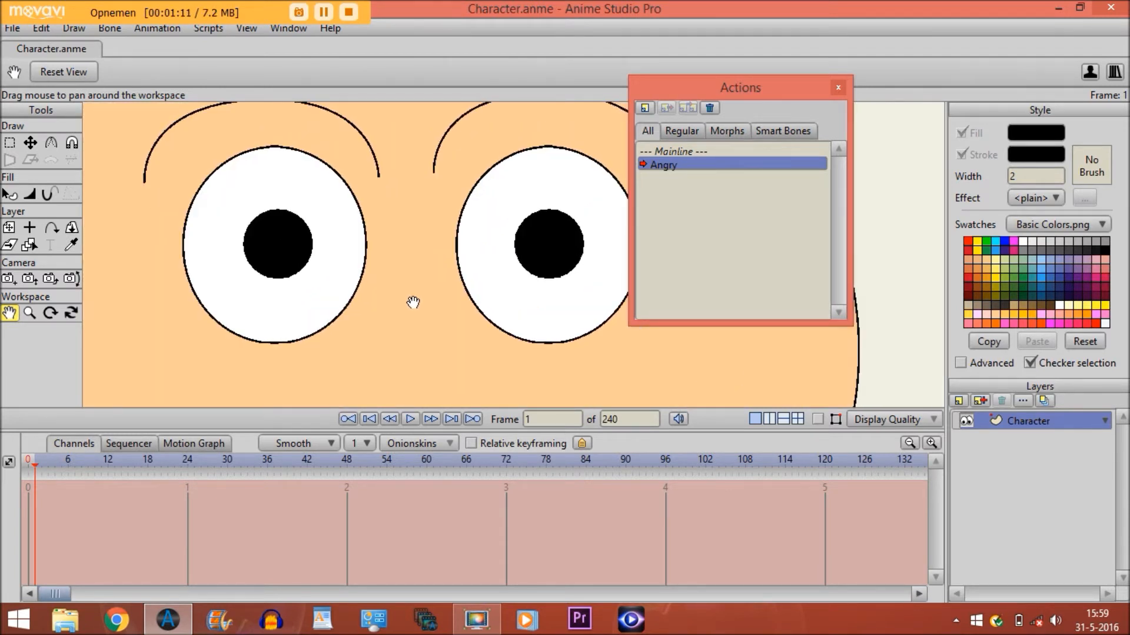
pyautogui.scroll(2, 380, 309)
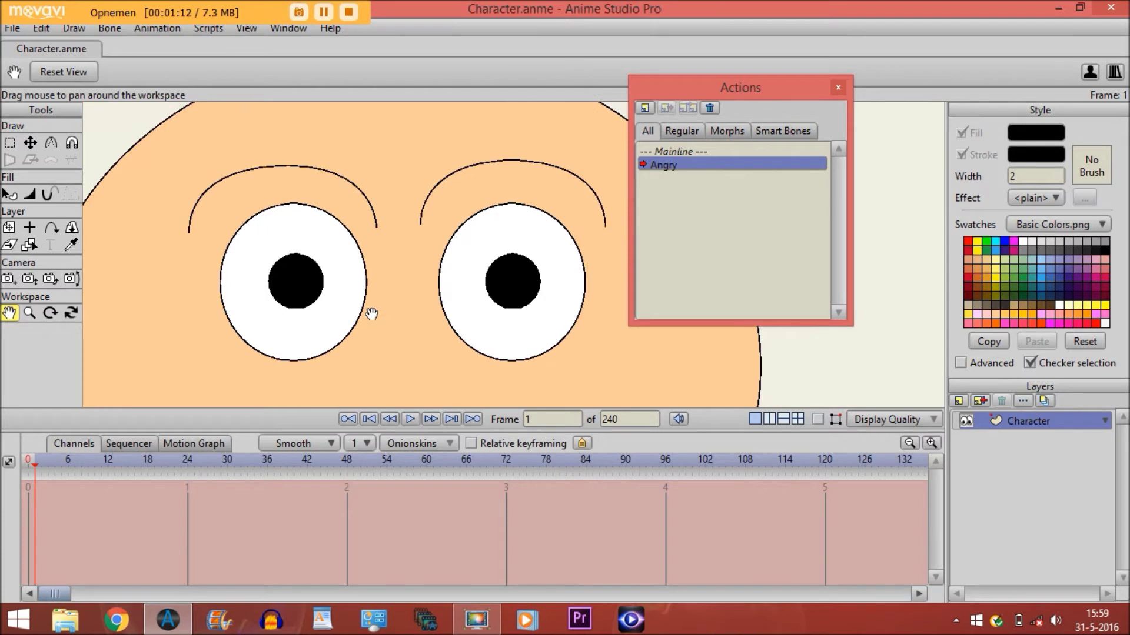
# With points shown and Transform Points active, slant both eyebrows down at the middle and up at the outer ends
pyautogui.click(819, 420)
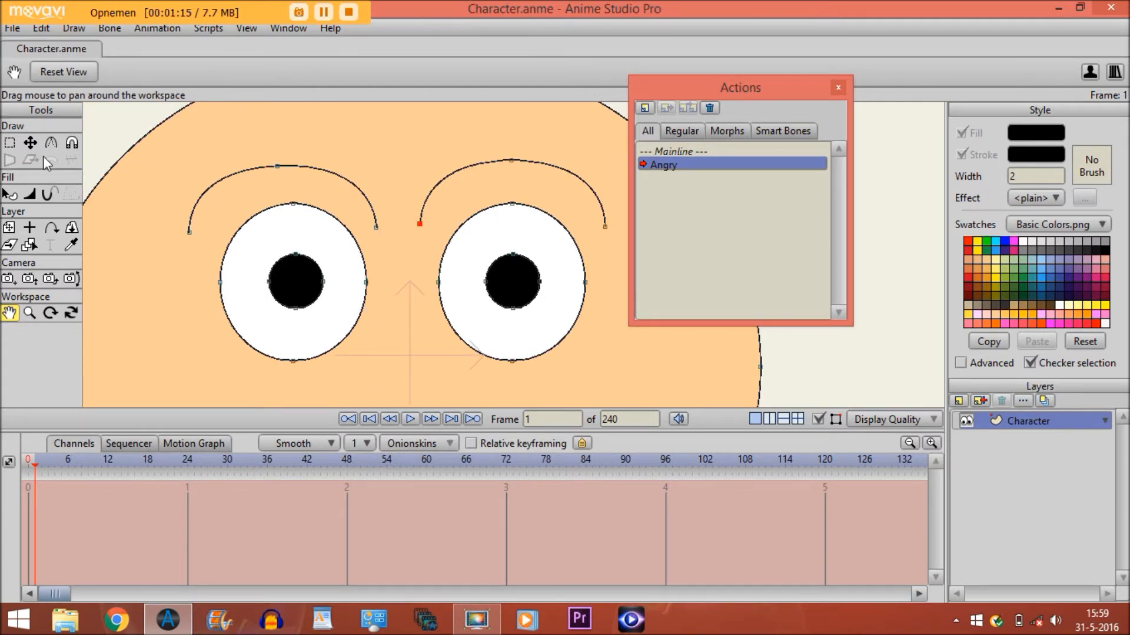
pyautogui.click(31, 142)
pyautogui.moveTo(284, 170); pyautogui.dragTo(277, 191)
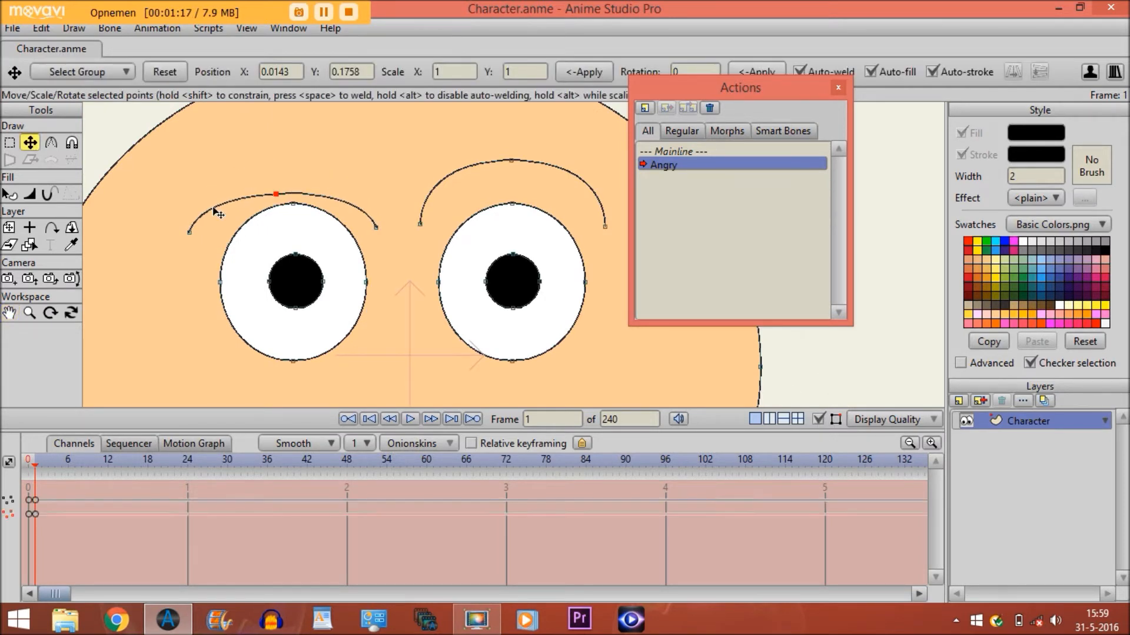
pyautogui.moveTo(189, 231); pyautogui.dragTo(204, 176)
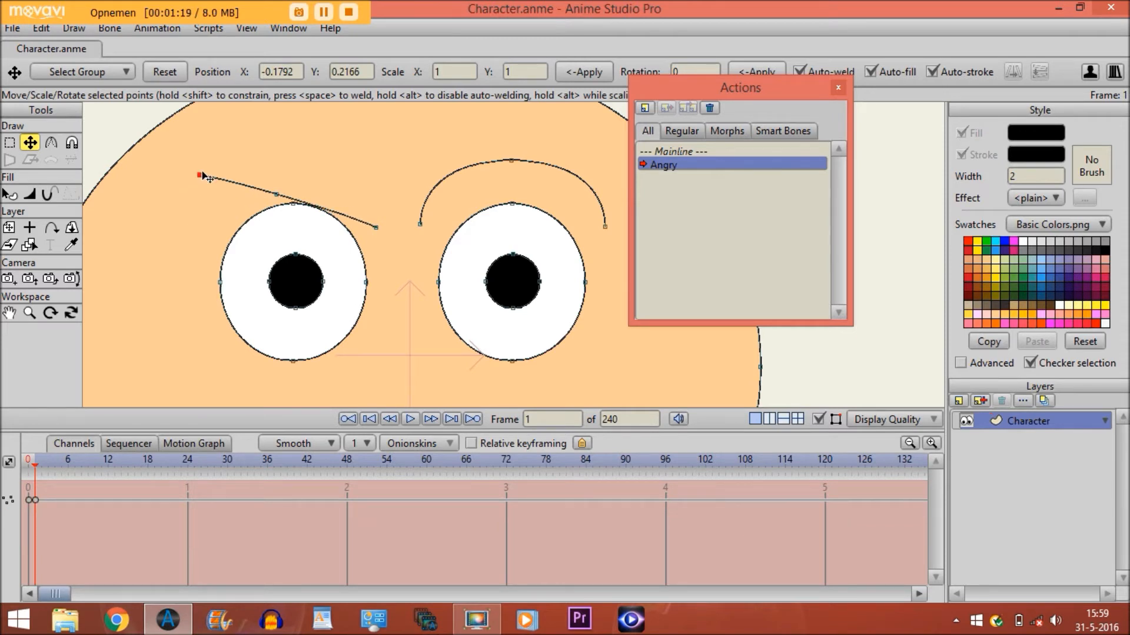
pyautogui.moveTo(510, 161); pyautogui.dragTo(508, 197)
pyautogui.moveTo(604, 225)
pyautogui.mouseDown()
pyautogui.moveTo(600, 165)
pyautogui.moveTo(567, 161)
pyautogui.mouseUp()
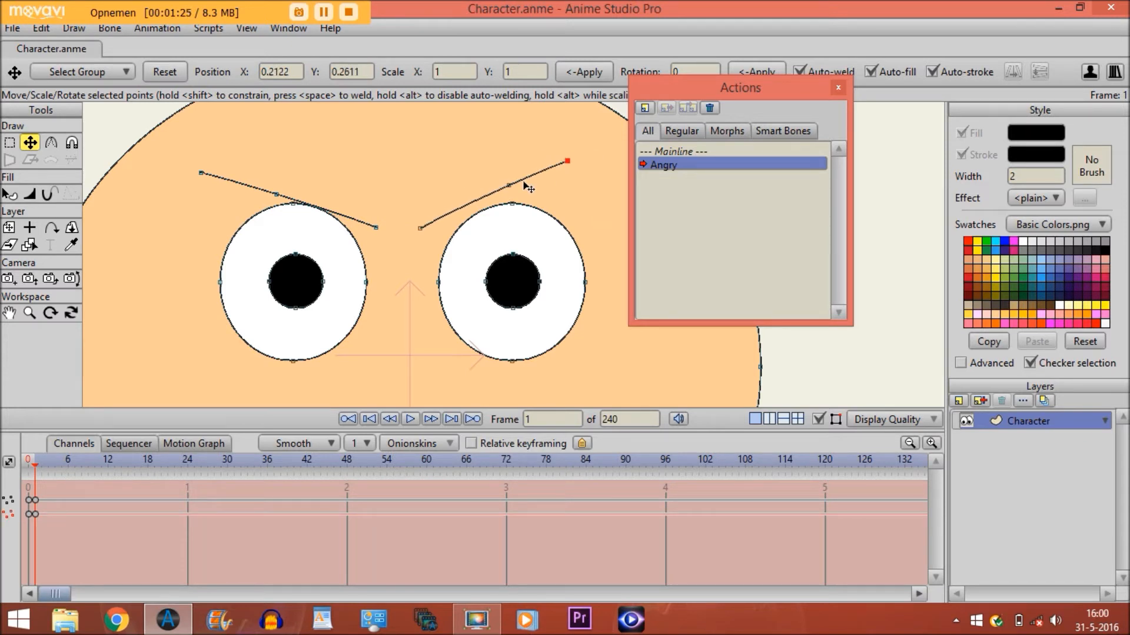
pyautogui.moveTo(511, 186); pyautogui.dragTo(500, 189)
# Return to the Mainline timeline, filter to morph actions, and close the Actions panel
pyautogui.doubleClick(679, 152)
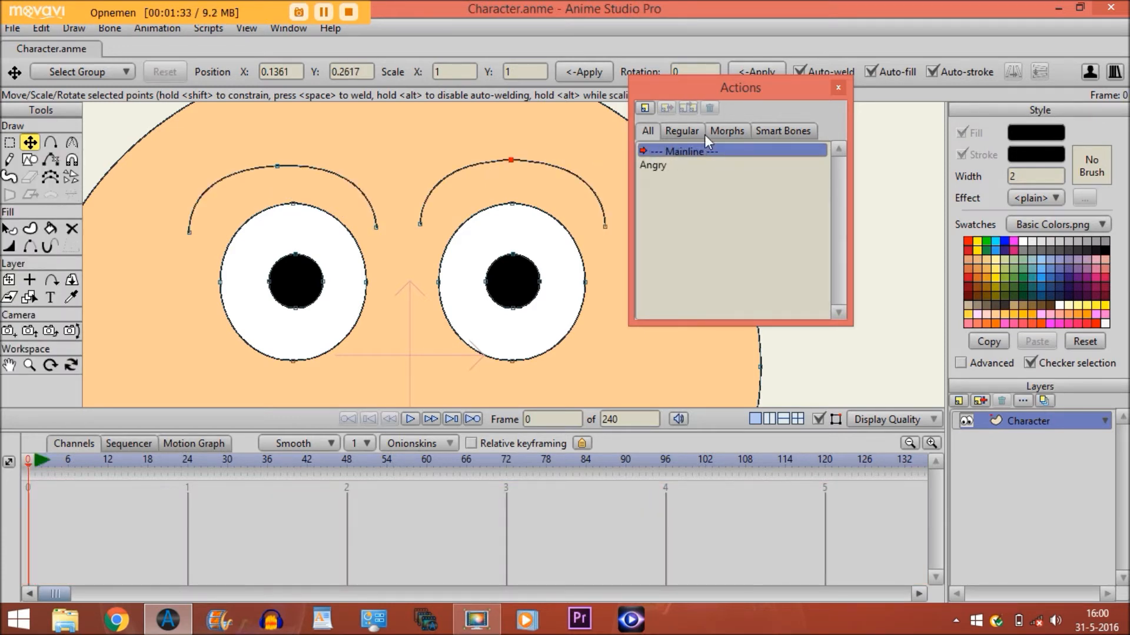
pyautogui.click(722, 132)
pyautogui.click(840, 88)
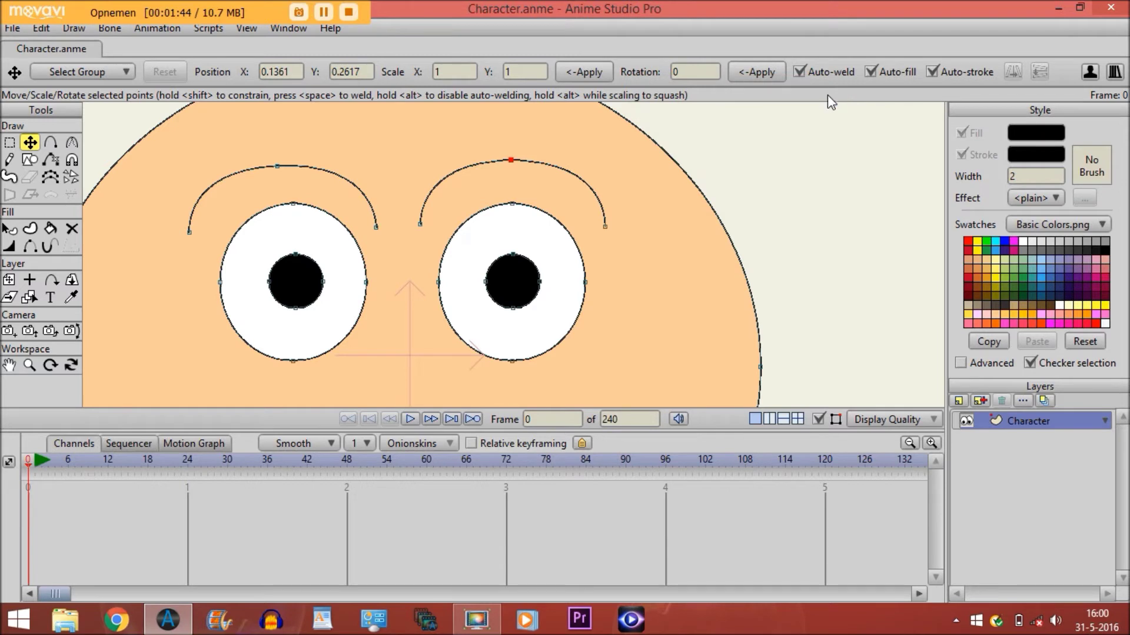
# Pan with the Hand tool to show the whole head and hide the curve points
pyautogui.click(9, 365)
pyautogui.scroll(-3, 391, 328)
pyautogui.scroll(-3, 436, 325)
pyautogui.moveTo(503, 239); pyautogui.dragTo(491, 254)
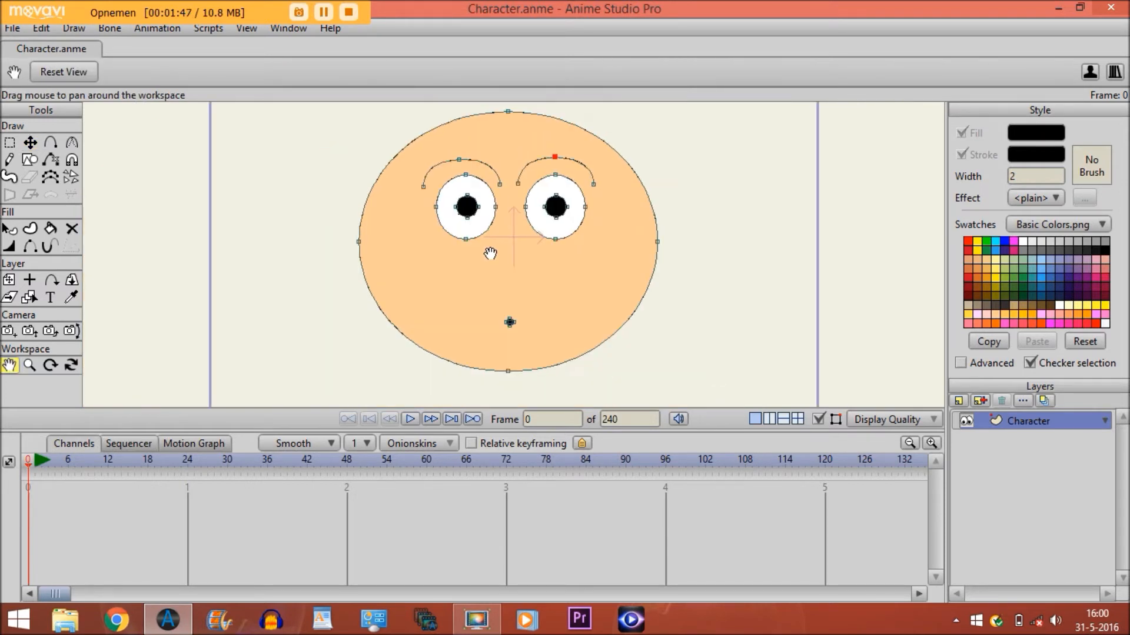
pyautogui.click(818, 419)
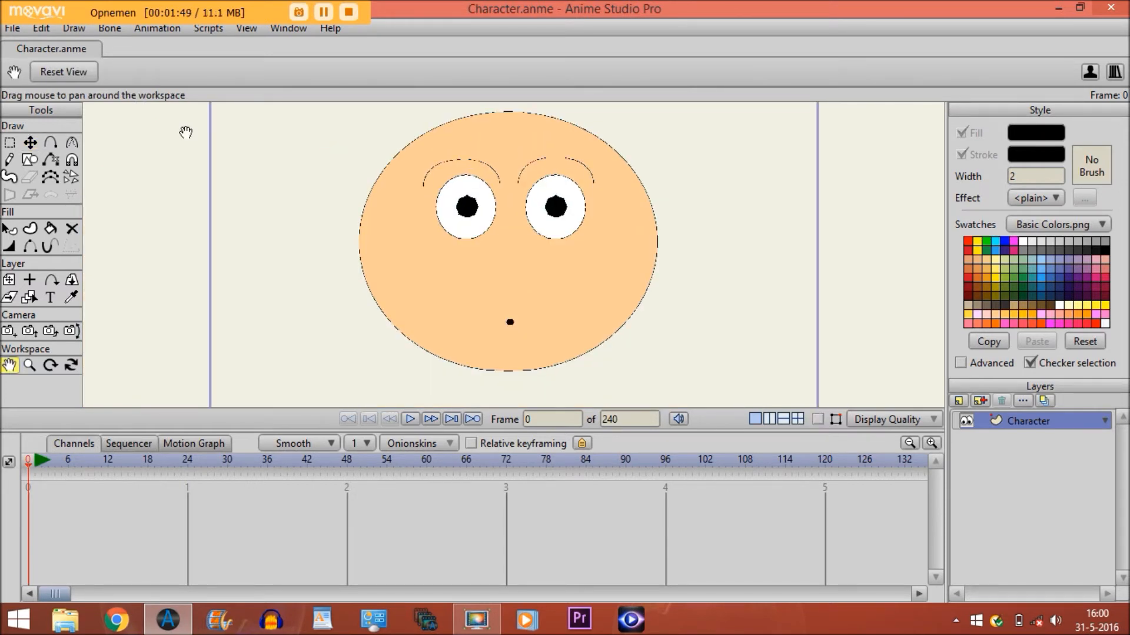
# Bring up the Blend Morphs dialog and move it below the face so the mouth stays visible
pyautogui.click(287, 29)
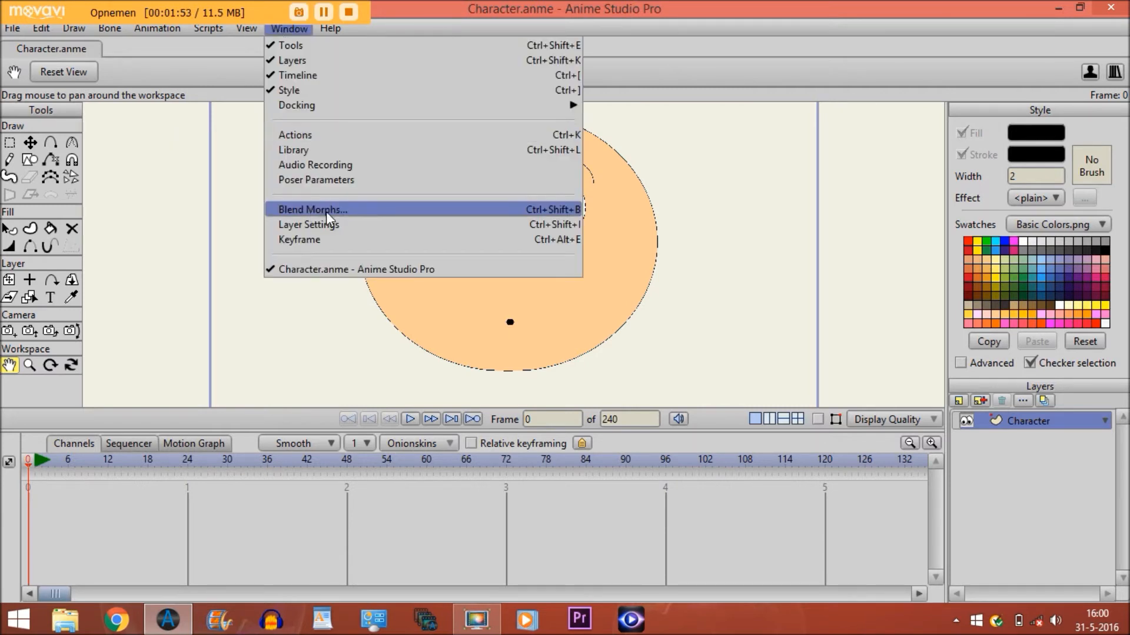
pyautogui.click(550, 212)
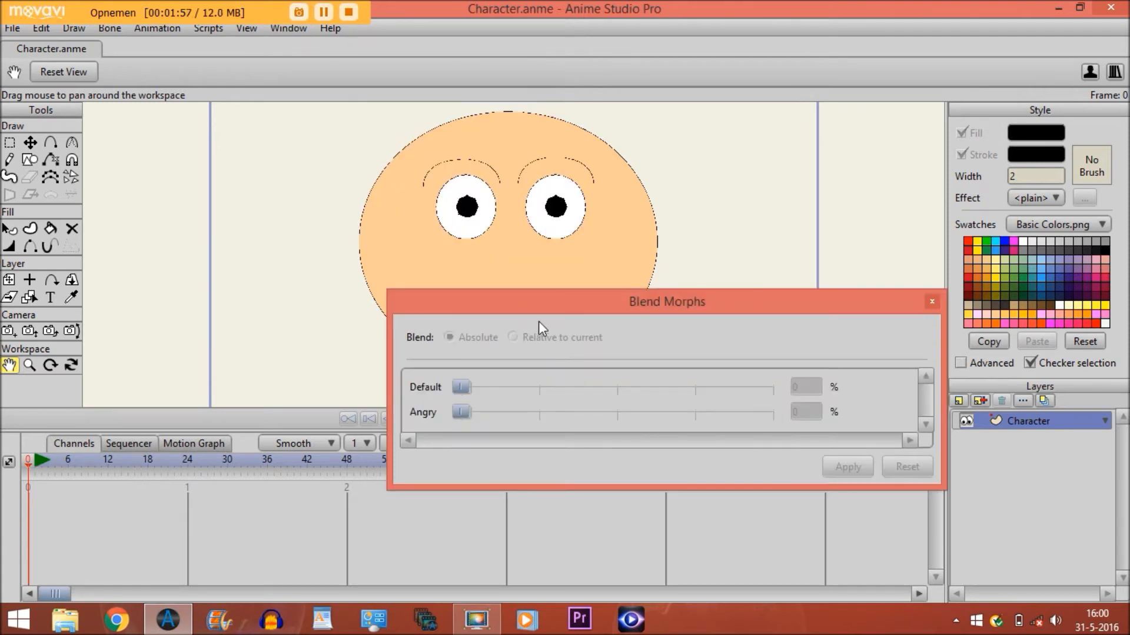
pyautogui.moveTo(536, 295); pyautogui.dragTo(529, 362)
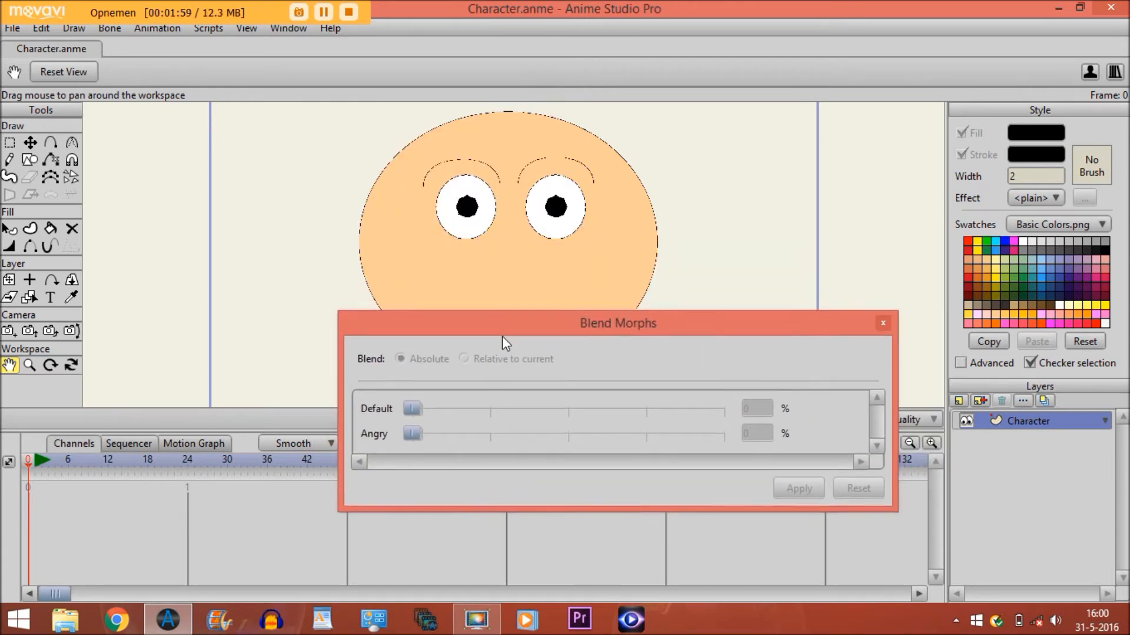
pyautogui.moveTo(585, 369); pyautogui.dragTo(598, 354)
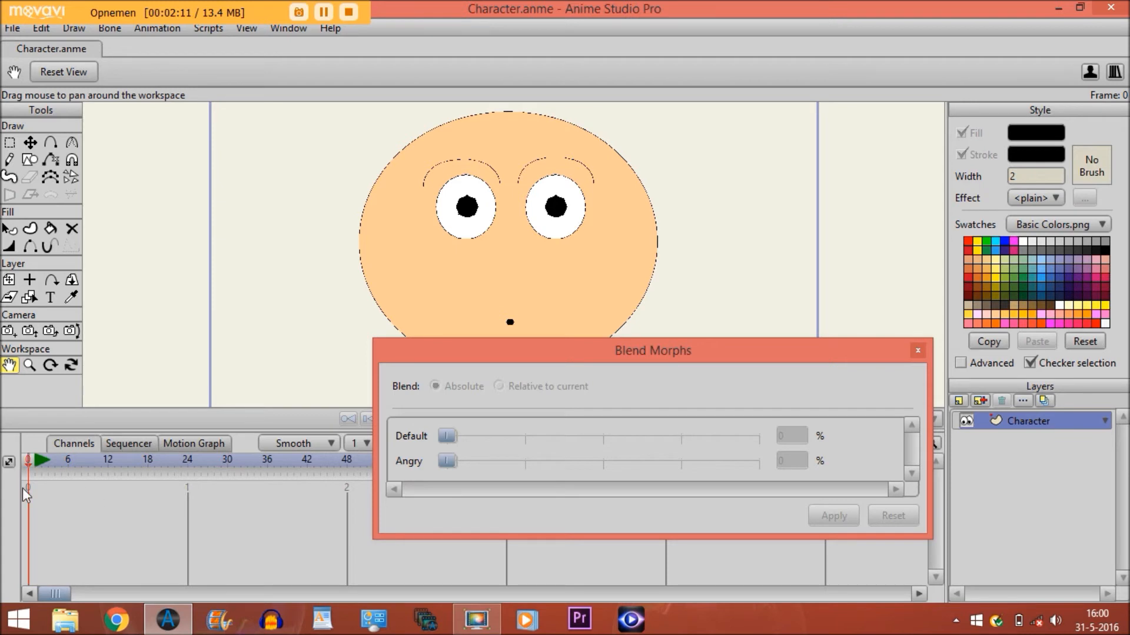
# At frame 48, preview the Angry slider, then try it again with Relative to current blending
pyautogui.click(346, 457)
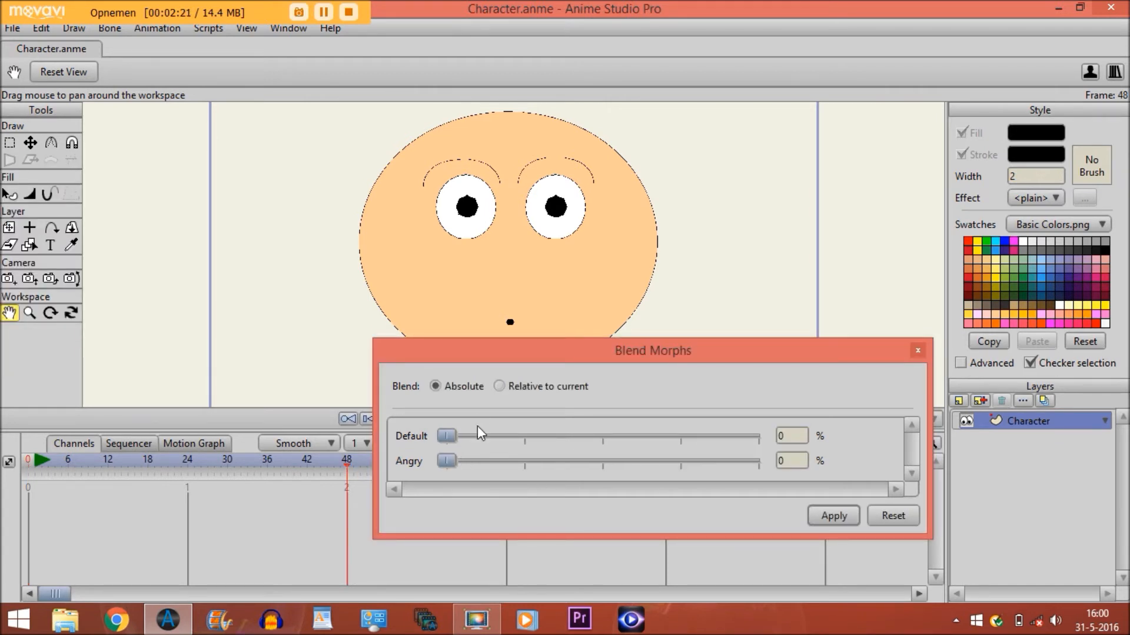
pyautogui.moveTo(445, 461); pyautogui.dragTo(760, 461)
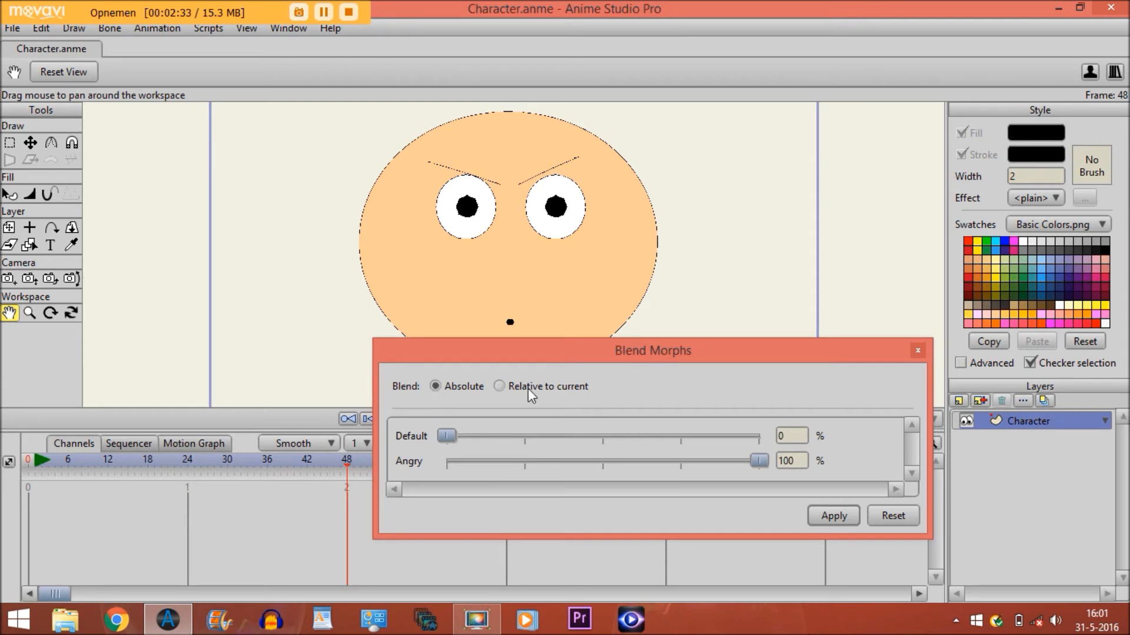
pyautogui.click(502, 387)
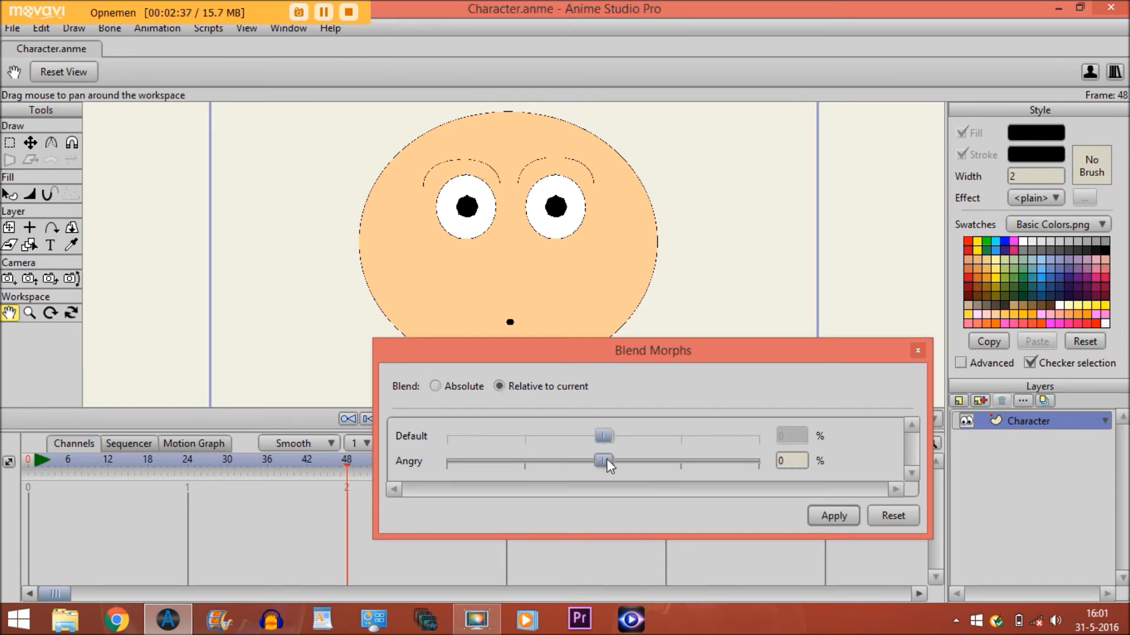
pyautogui.moveTo(607, 459)
pyautogui.mouseDown()
pyautogui.moveTo(749, 486)
pyautogui.moveTo(523, 486)
pyautogui.moveTo(688, 488)
pyautogui.moveTo(608, 485)
pyautogui.mouseUp()
# With Absolute blending, set Angry to 100%, apply it at frame 48, and scrub back to check the brows
pyautogui.click(437, 388)
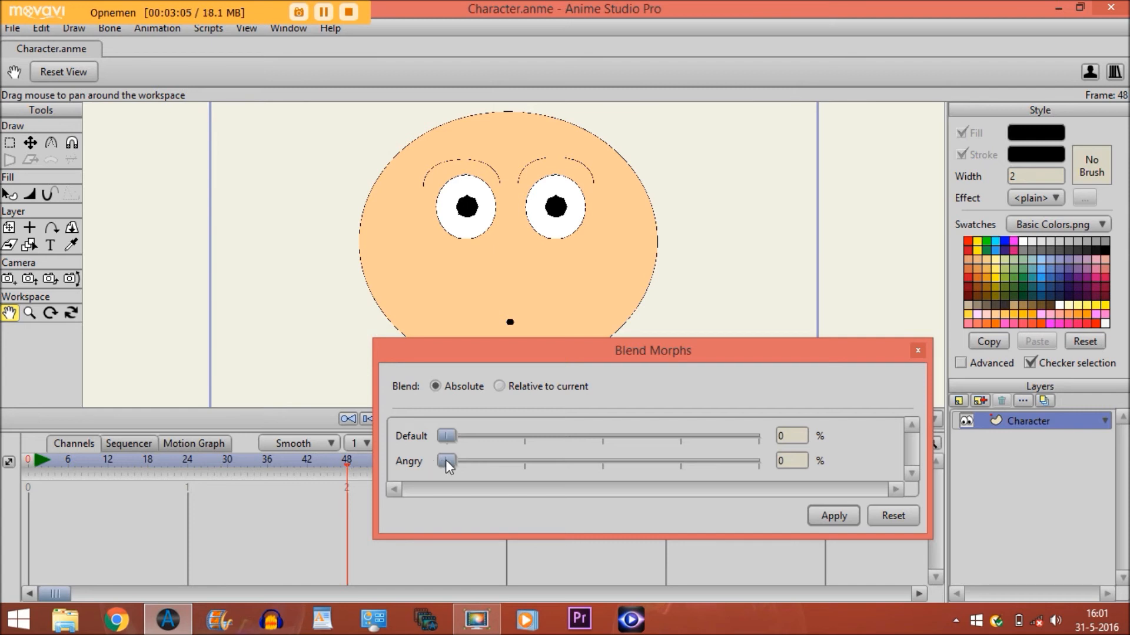
pyautogui.moveTo(448, 460); pyautogui.dragTo(746, 463)
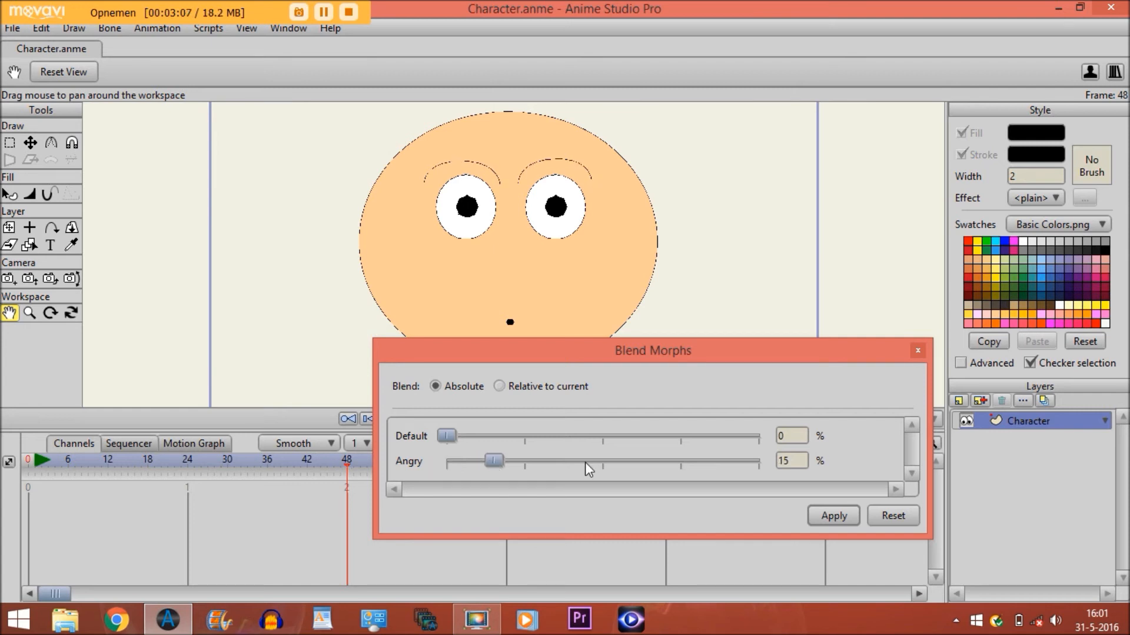
pyautogui.moveTo(728, 460); pyautogui.dragTo(759, 462)
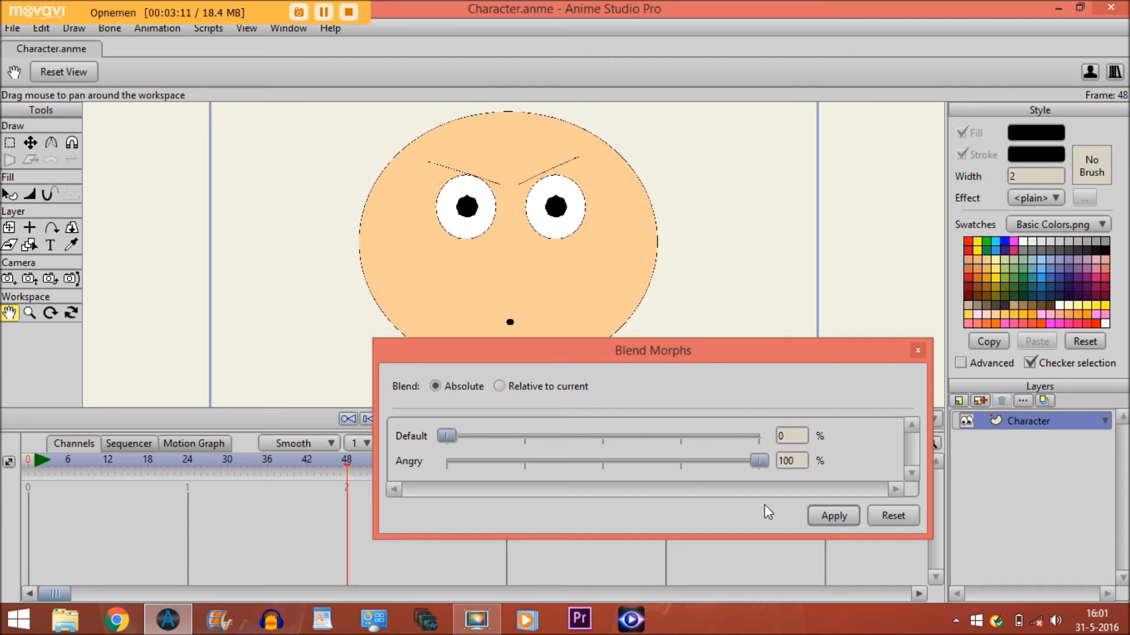
pyautogui.click(823, 518)
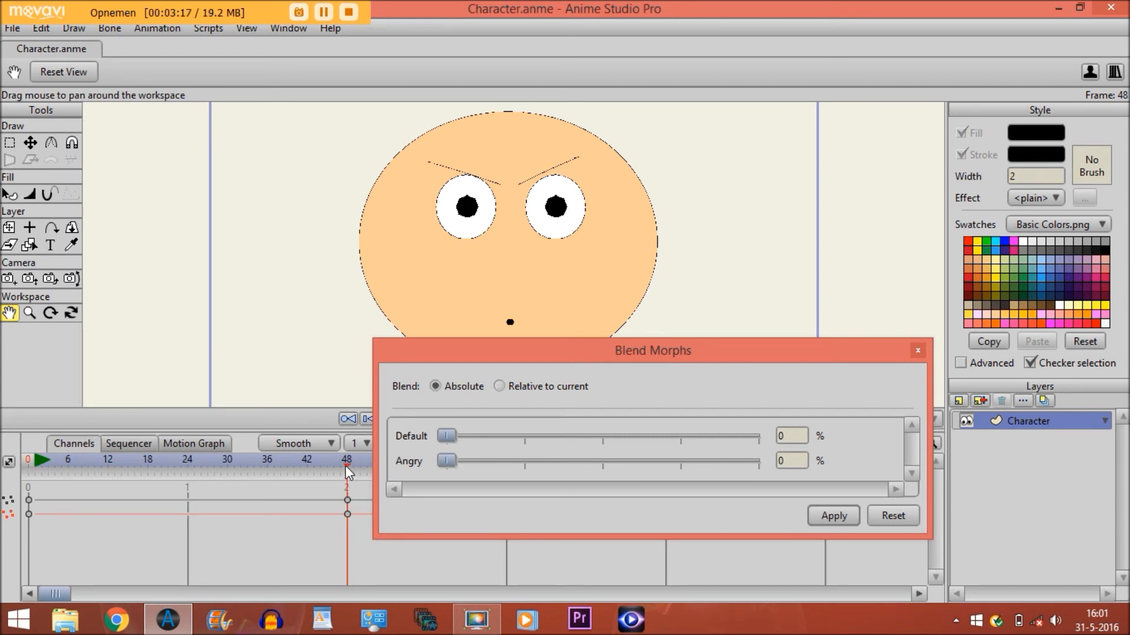
pyautogui.moveTo(344, 466); pyautogui.dragTo(316, 480)
# Scrub the playhead from the start forward to frame 42
pyautogui.click(27, 461)
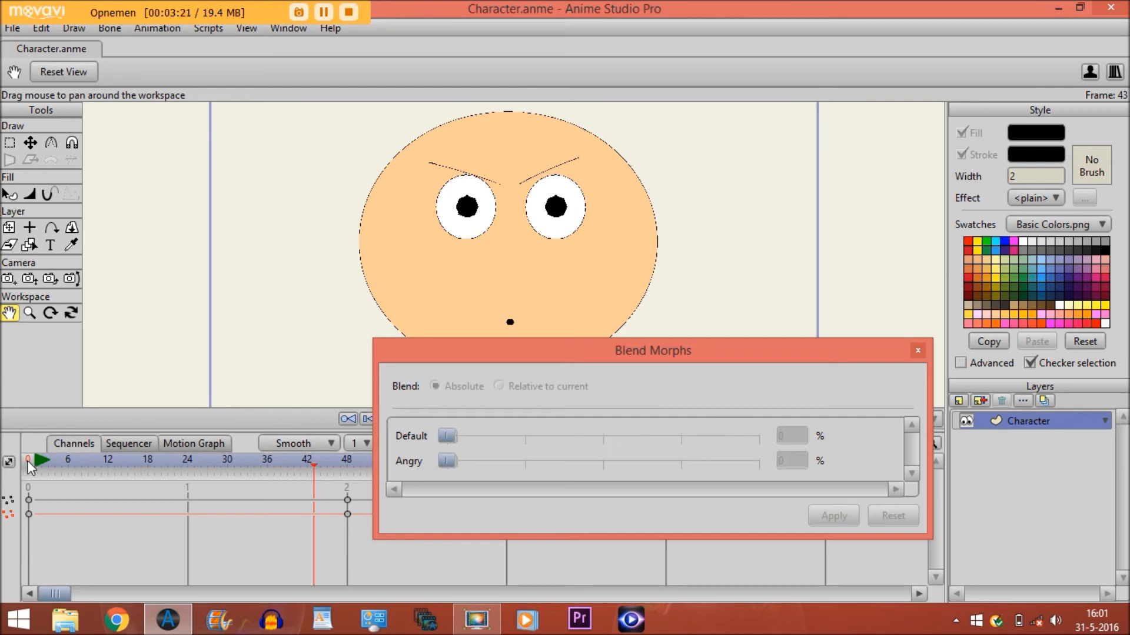
pyautogui.moveTo(28, 461); pyautogui.dragTo(45, 463)
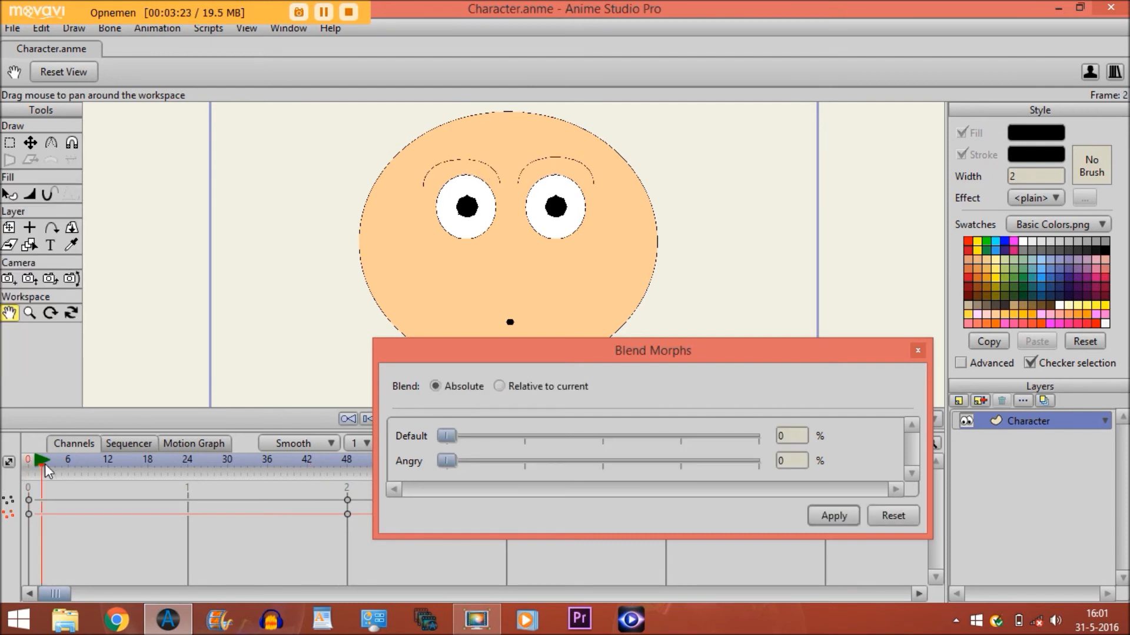
pyautogui.moveTo(46, 464); pyautogui.dragTo(313, 475)
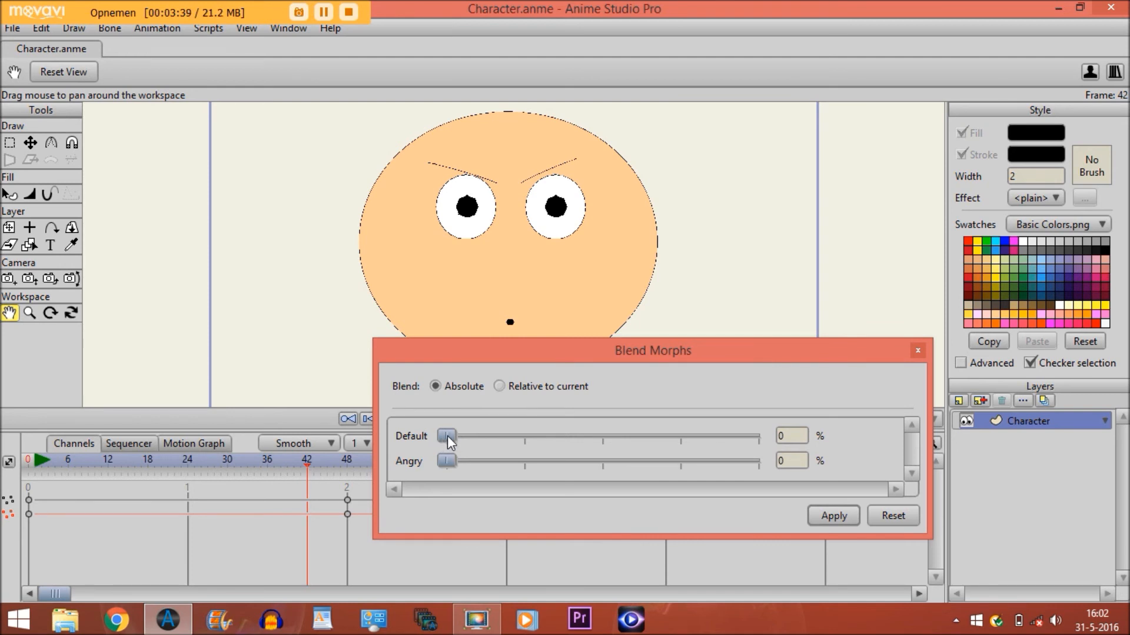
# Set the Default morph to 100% and apply it as a keyframe at frame 42
pyautogui.moveTo(447, 435); pyautogui.dragTo(728, 435)
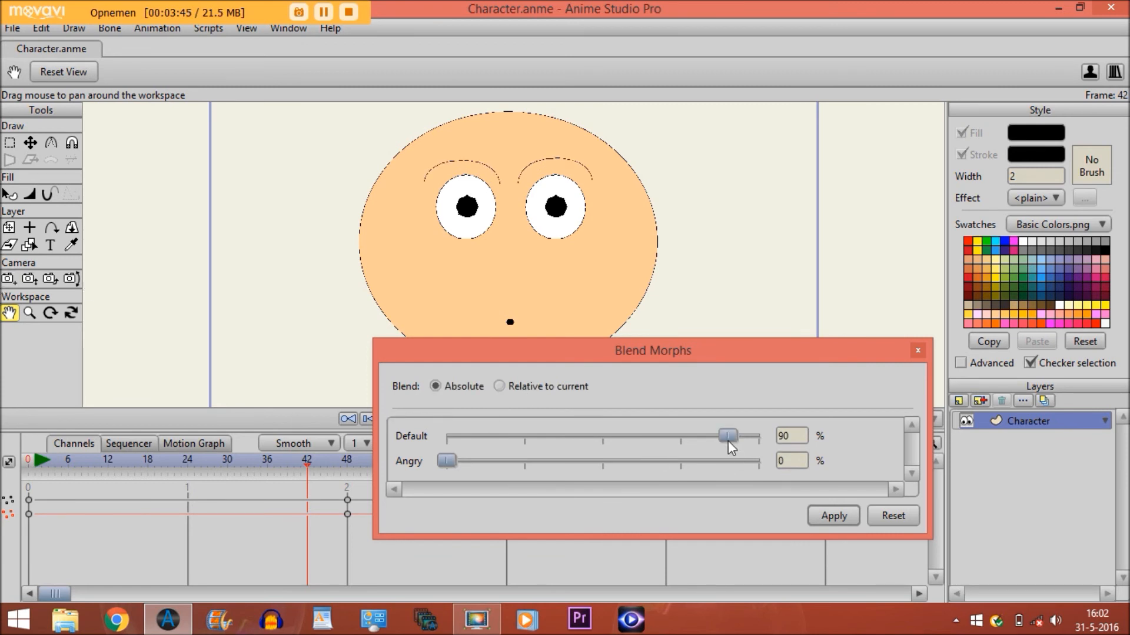
pyautogui.moveTo(729, 437); pyautogui.dragTo(766, 439)
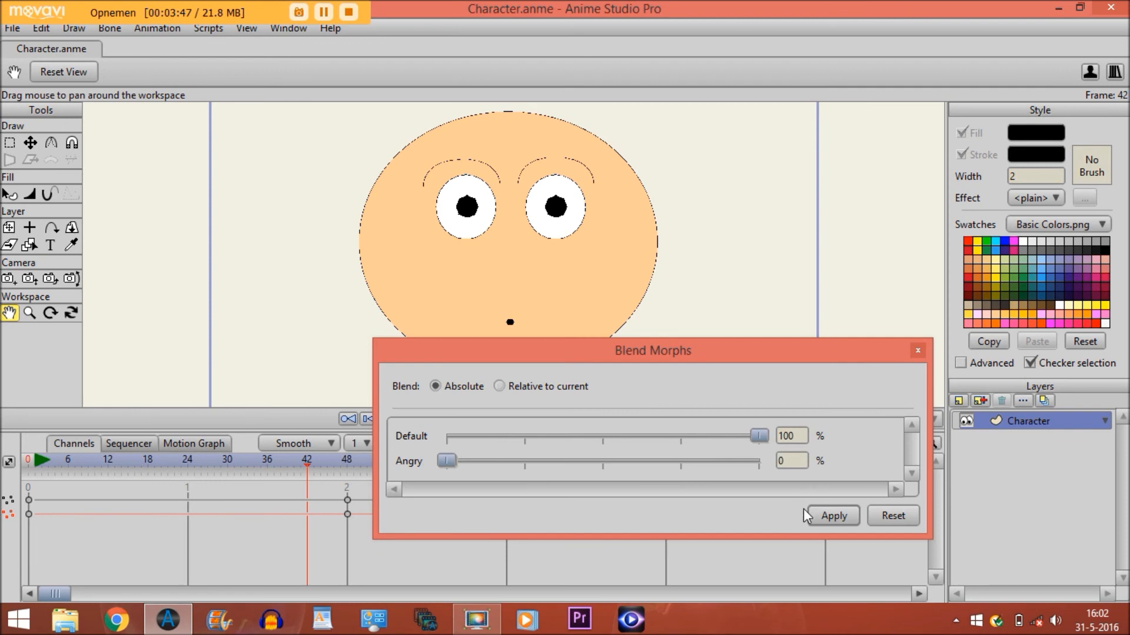
pyautogui.click(820, 520)
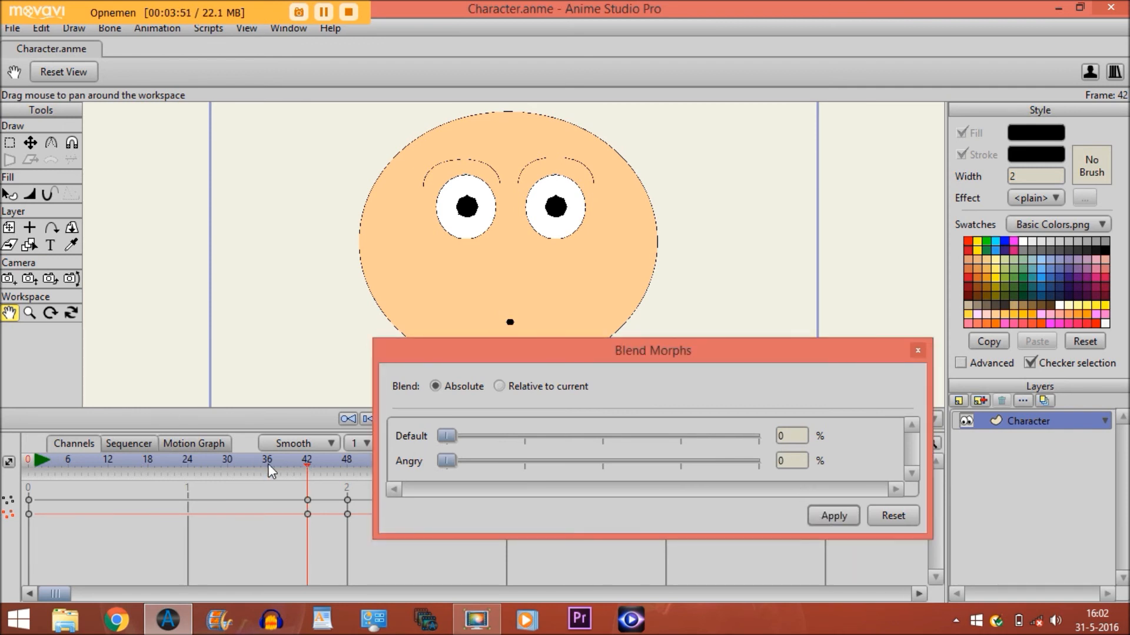
pyautogui.click(55, 463)
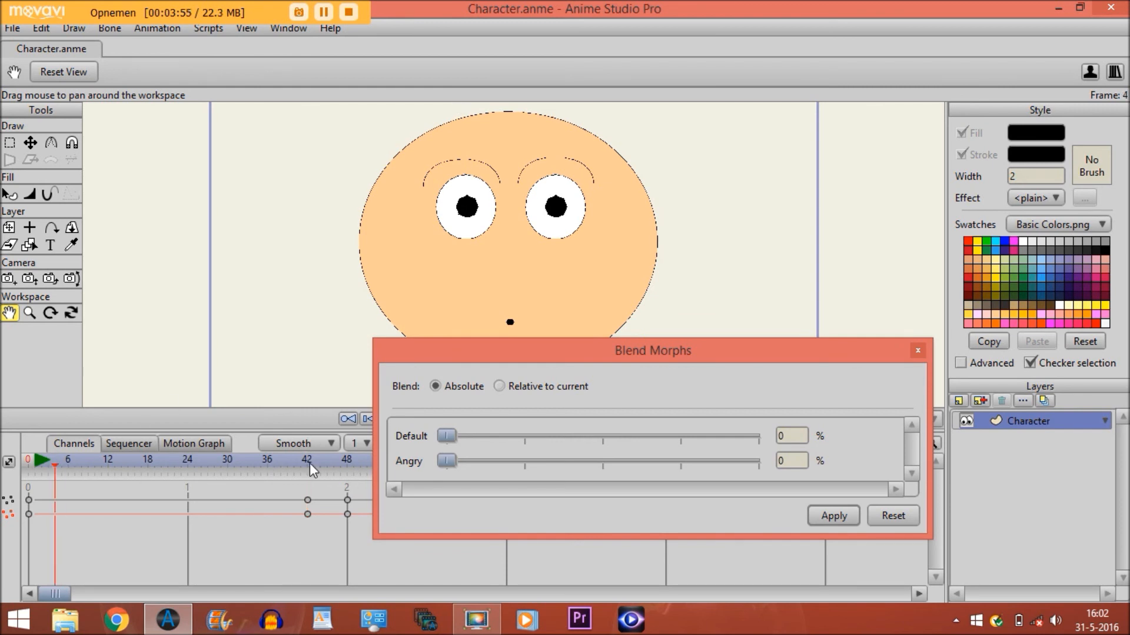
pyautogui.moveTo(310, 463); pyautogui.dragTo(352, 469)
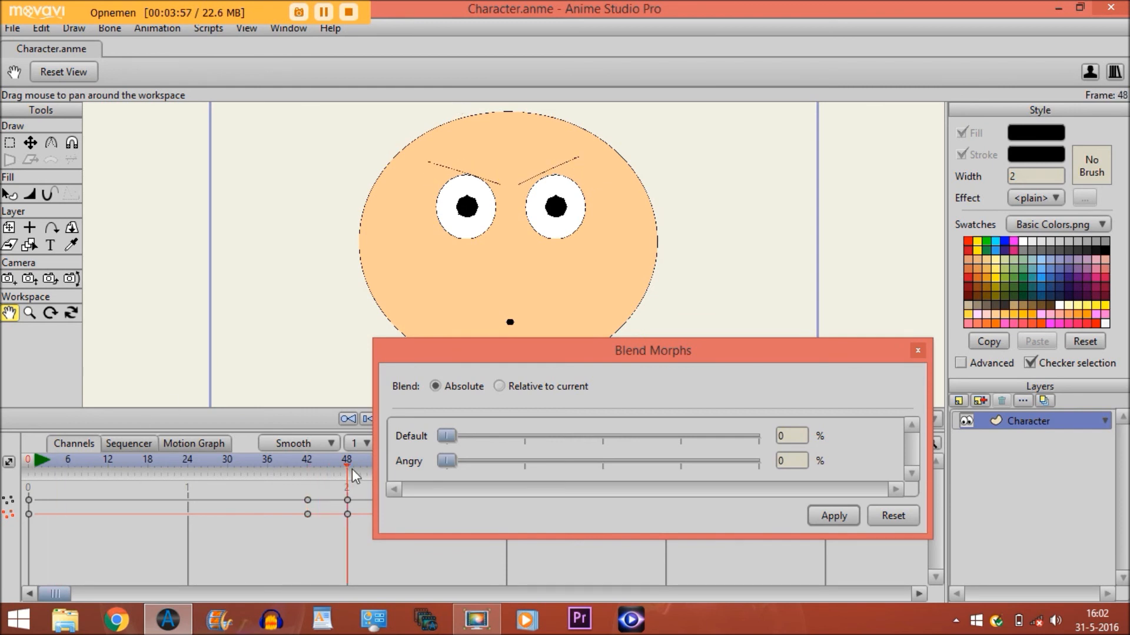
pyautogui.moveTo(352, 469); pyautogui.dragTo(307, 472)
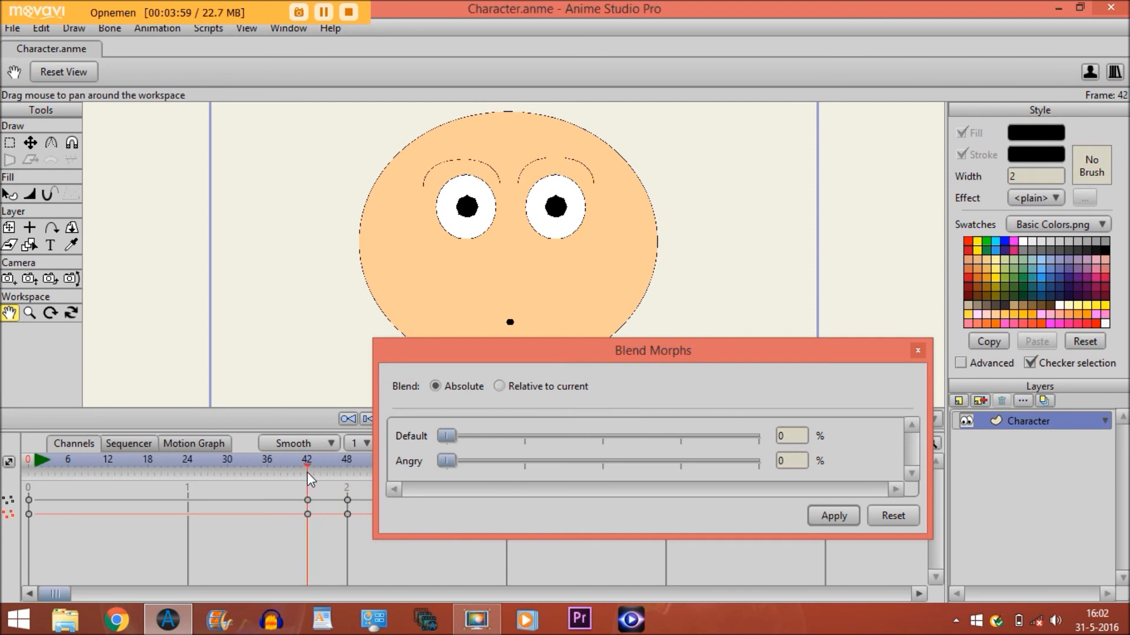